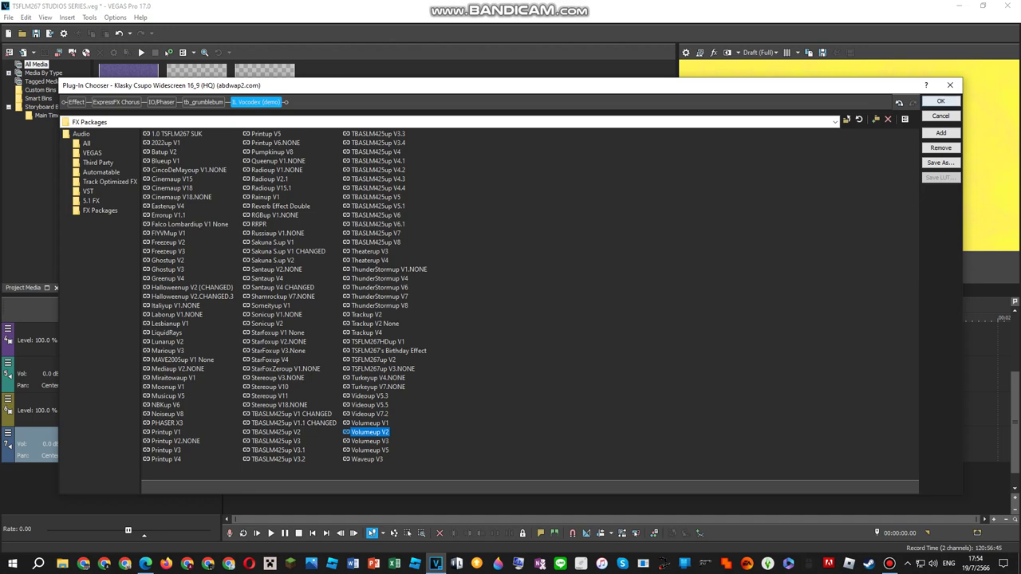
Accept the audio event's effect chain ending in IL Vocodex and load the Clearer preset in Vocodex
{"action": "left_click", "coordinate": [941, 101]}
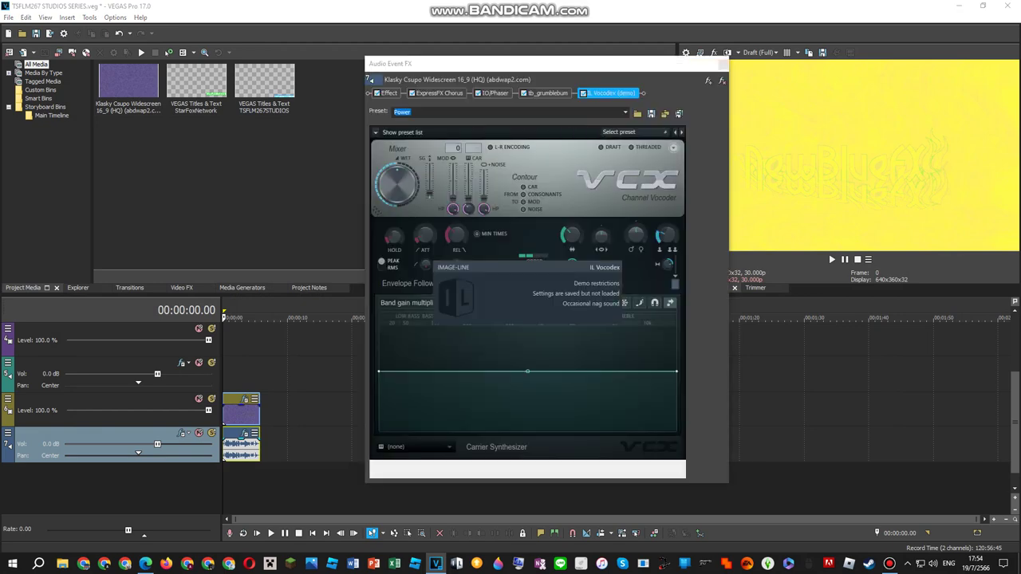
{"action": "left_click", "coordinate": [634, 132]}
{"action": "left_click", "coordinate": [619, 233]}
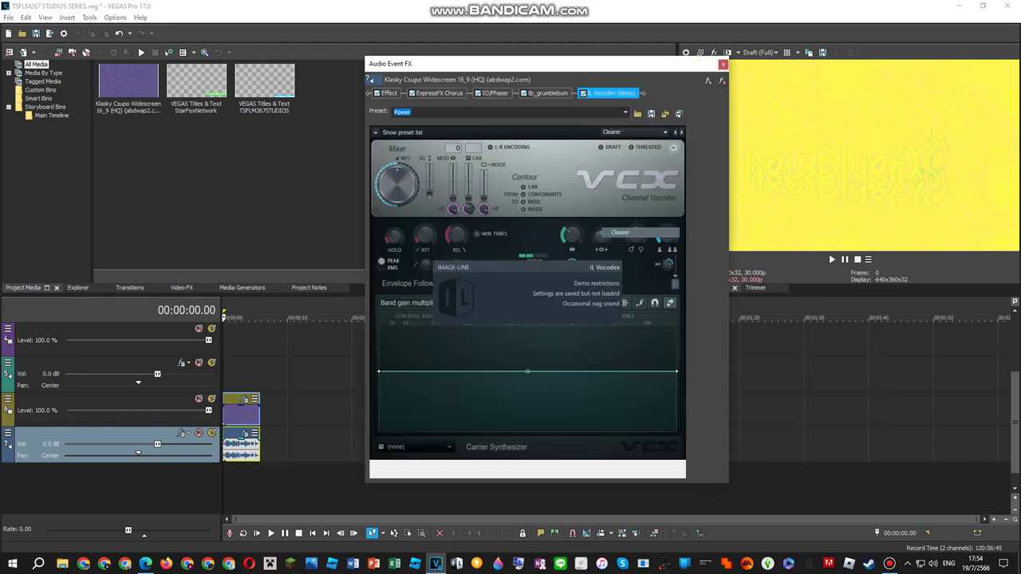
Examine the color points of the video event's Gradient Map effect and close its effects window
{"action": "right_click", "coordinate": [243, 411]}
{"action": "left_click", "coordinate": [272, 198]}
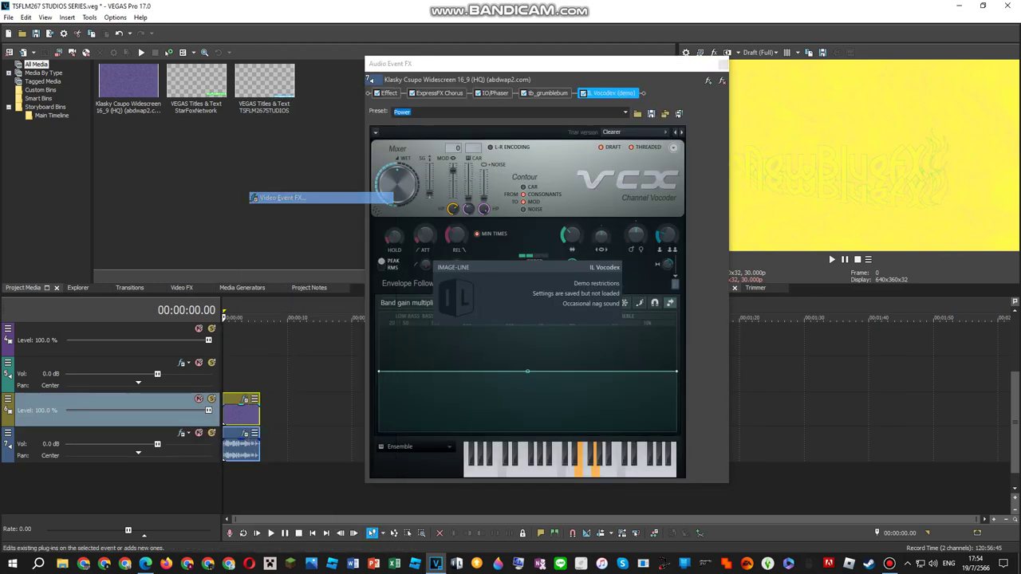
{"action": "left_click", "coordinate": [92, 207]}
{"action": "left_click", "coordinate": [93, 208]}
{"action": "left_click", "coordinate": [93, 208]}
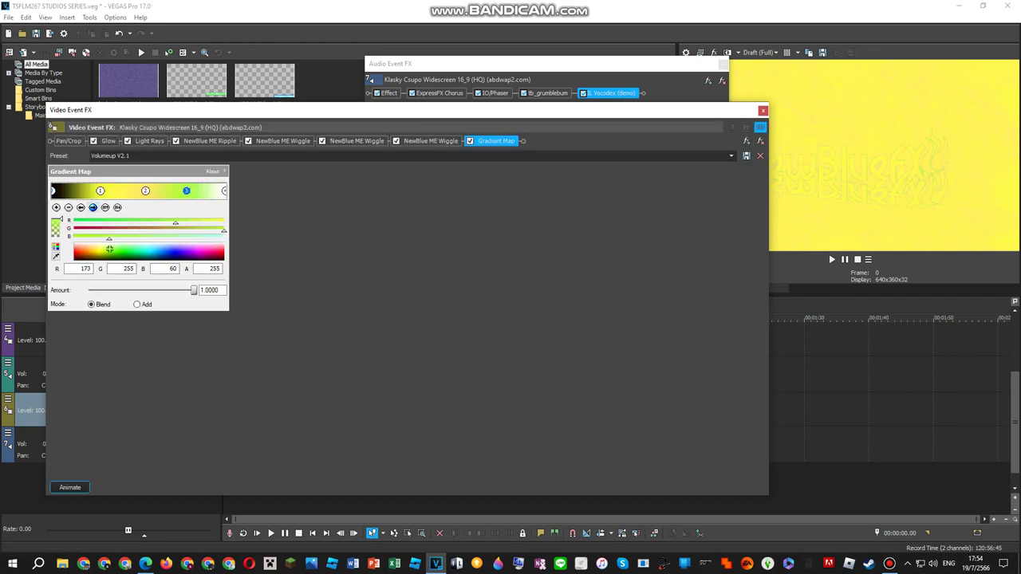
{"action": "left_click", "coordinate": [224, 191]}
{"action": "key", "text": "alt+F4"}
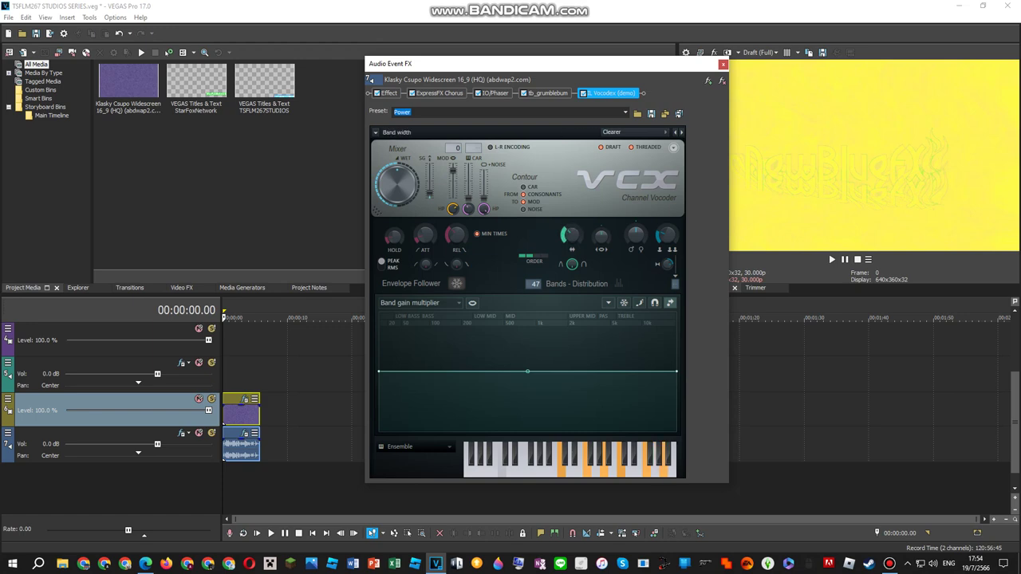
Raise Vocodex's band width to its maximum and set the carrier synthesizer to Phased
{"action": "left_click_drag", "start_coordinate": [572, 236], "coordinate": [572, 192]}
{"action": "left_click", "coordinate": [415, 447]}
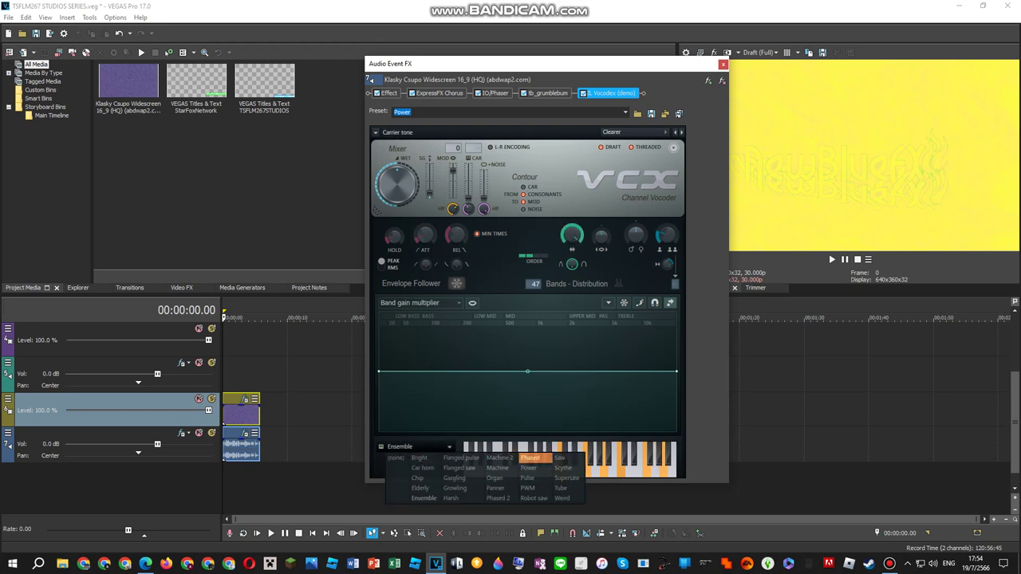
{"action": "left_click", "coordinate": [531, 458]}
Select the clip's time range on the timeline and play it to preview the effects
{"action": "double_click", "coordinate": [241, 375]}
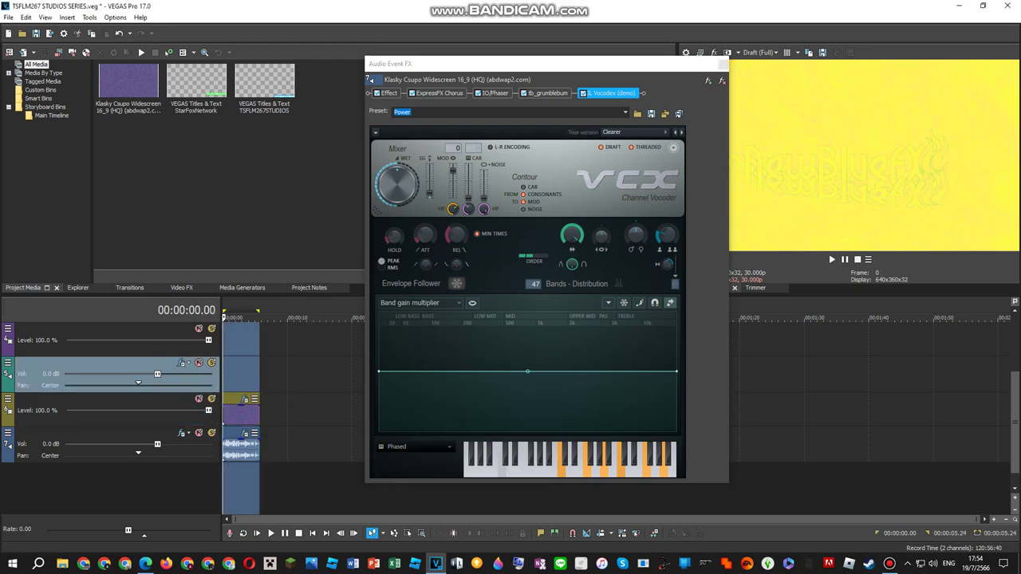
{"action": "key", "text": "space"}
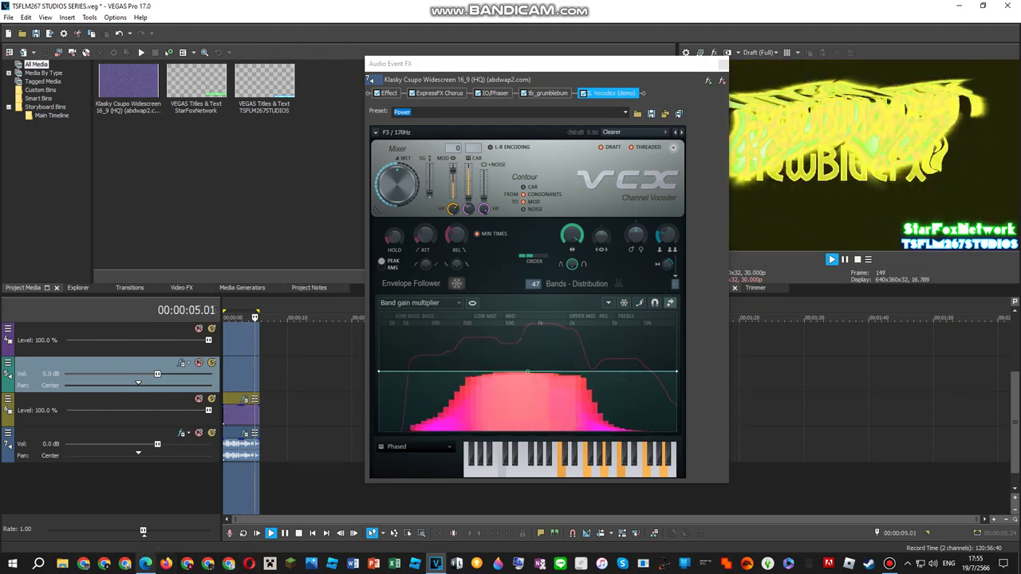
Switch to the browser to check the Vocodex settings in the Musicup V9 tutorial video, and return to VEGAS Pro
{"action": "left_click", "coordinate": [146, 564]}
{"action": "left_click", "coordinate": [216, 8]}
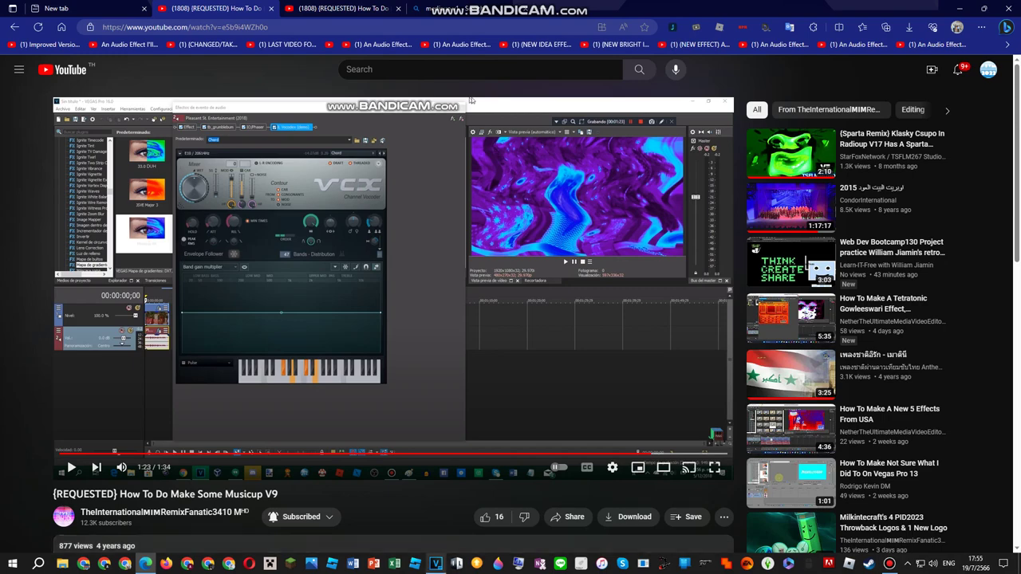
{"action": "left_click", "coordinate": [435, 565]}
{"action": "left_click", "coordinate": [146, 563]}
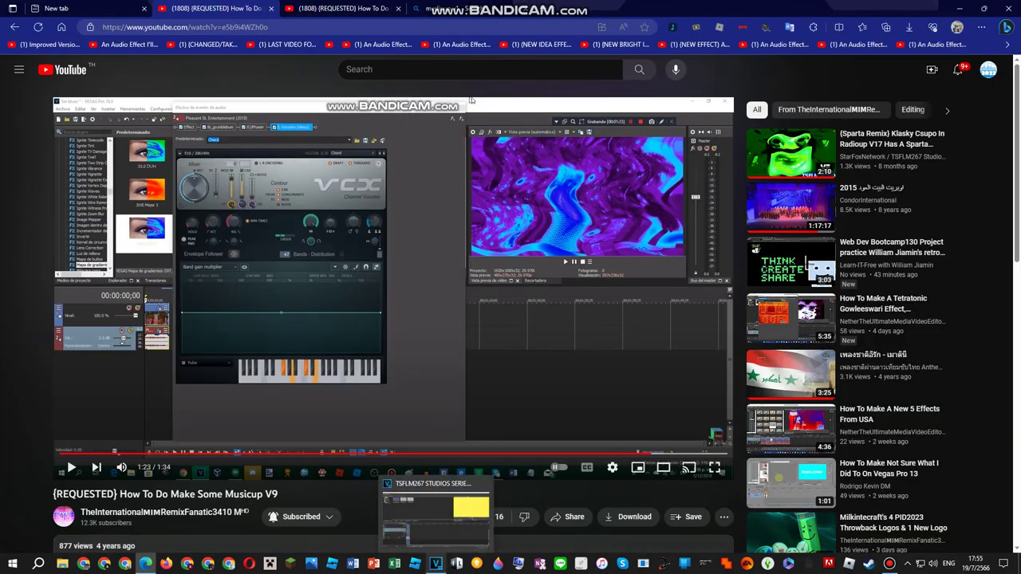
{"action": "left_click", "coordinate": [435, 564]}
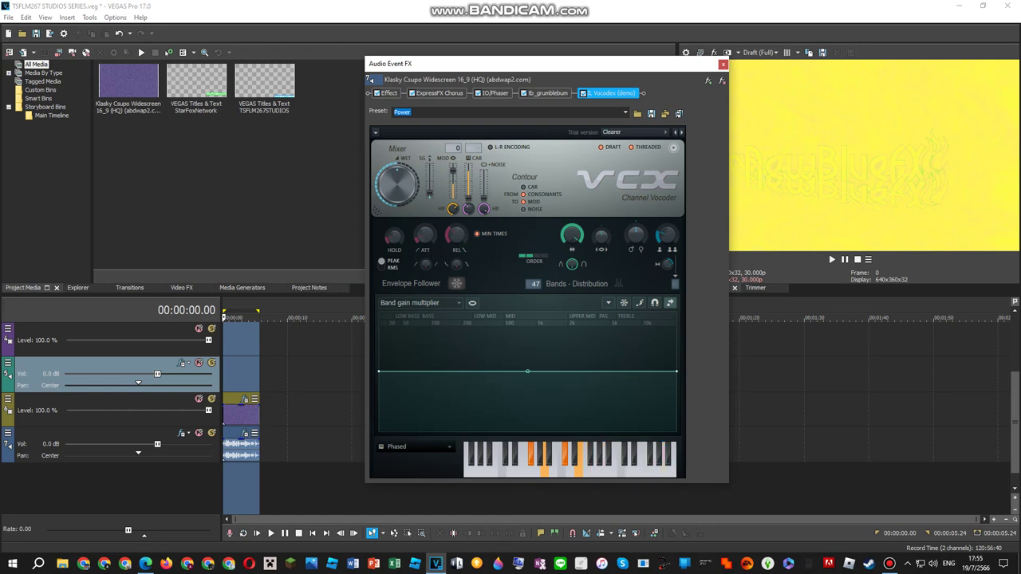
Apply the Volumeup V2.2 preset to the video event's Gradient Map and inspect its last color point
{"action": "right_click", "coordinate": [241, 411]}
{"action": "left_click", "coordinate": [263, 116]}
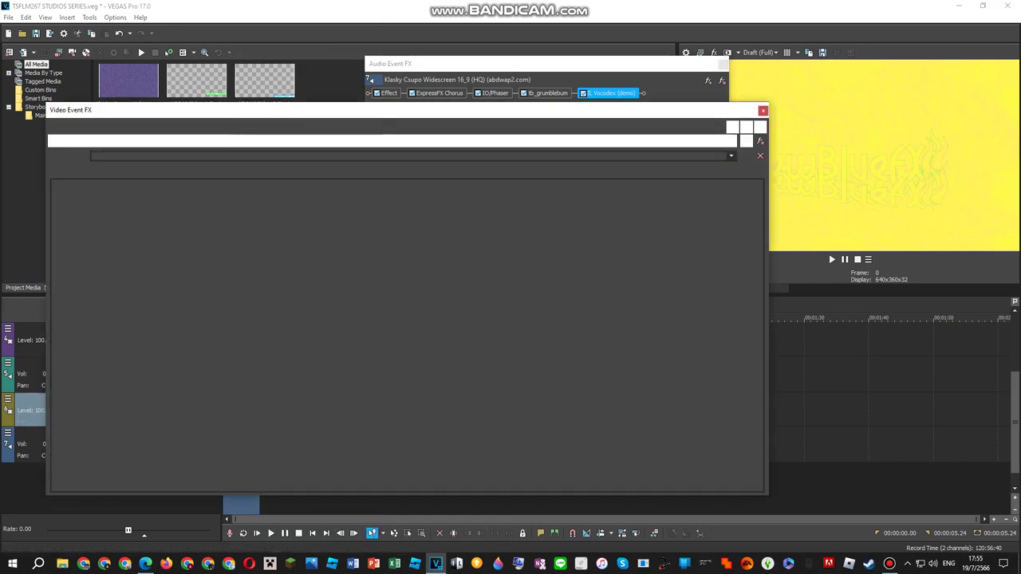
{"action": "left_click", "coordinate": [731, 156]}
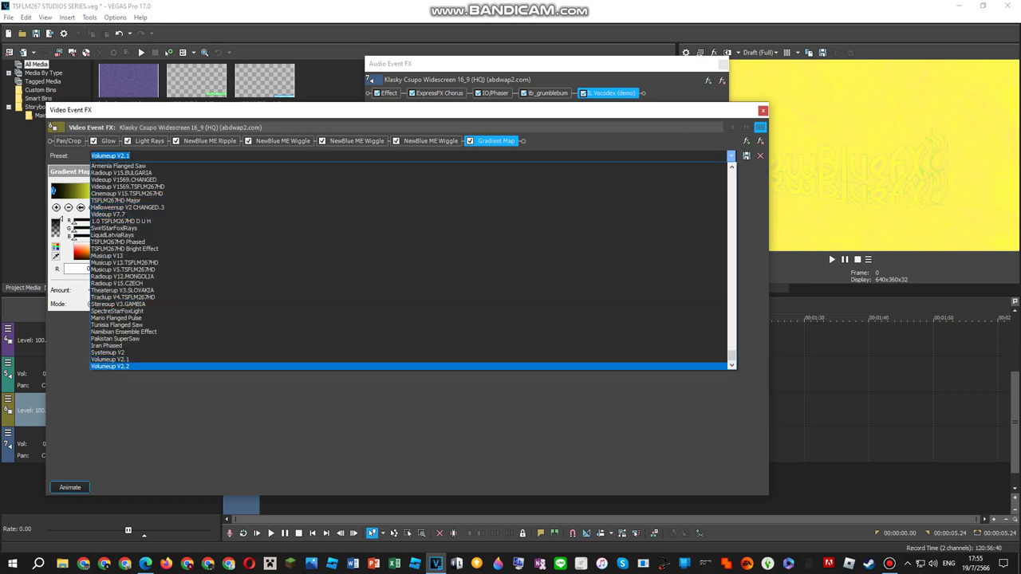
{"action": "left_click", "coordinate": [409, 366]}
{"action": "left_click", "coordinate": [224, 191]}
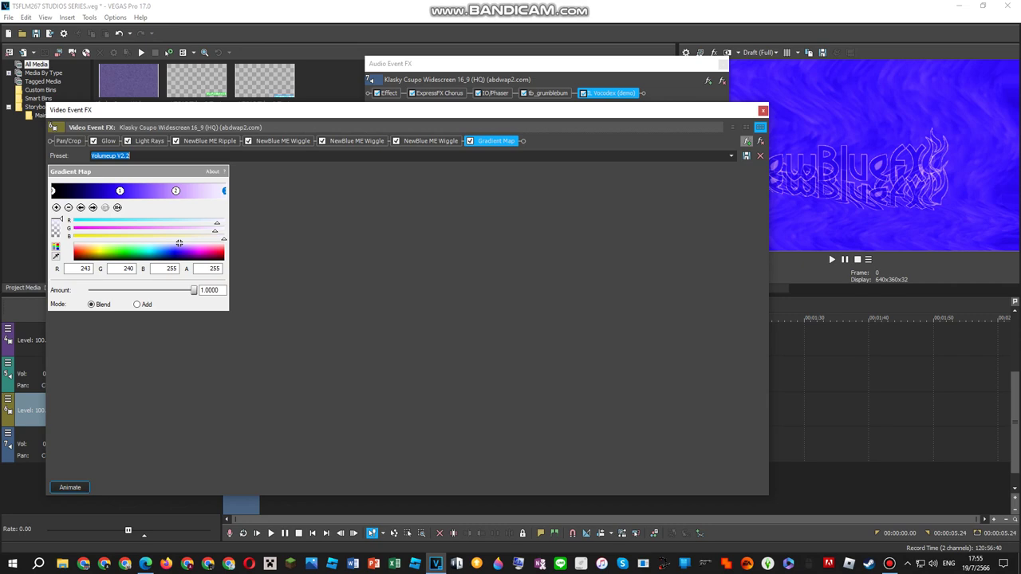
Add VEGAS Wave at the start of the video event's effect chain and apply its Horizontal Only preset
{"action": "left_click", "coordinate": [747, 140]}
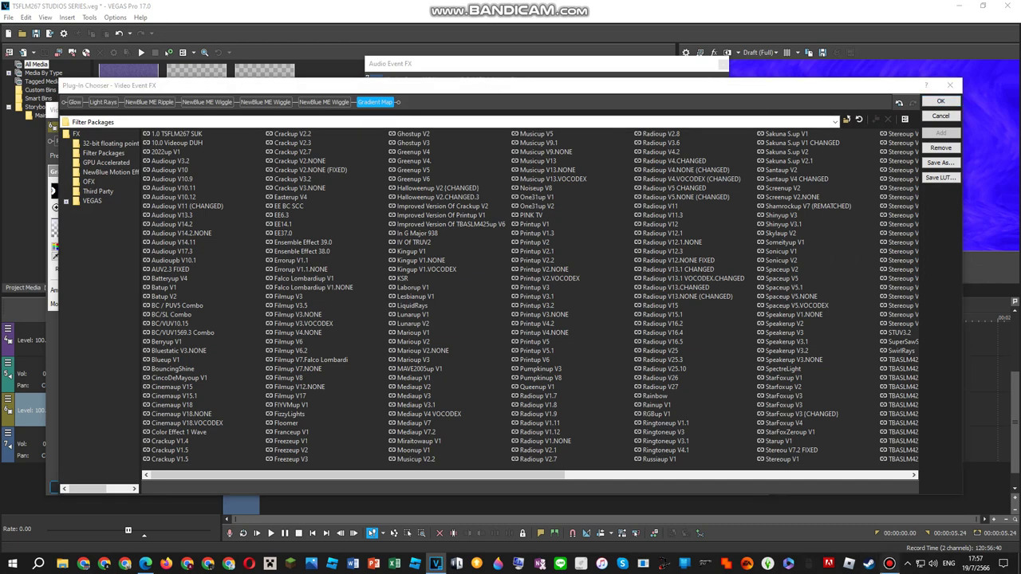
{"action": "left_click", "coordinate": [890, 563]}
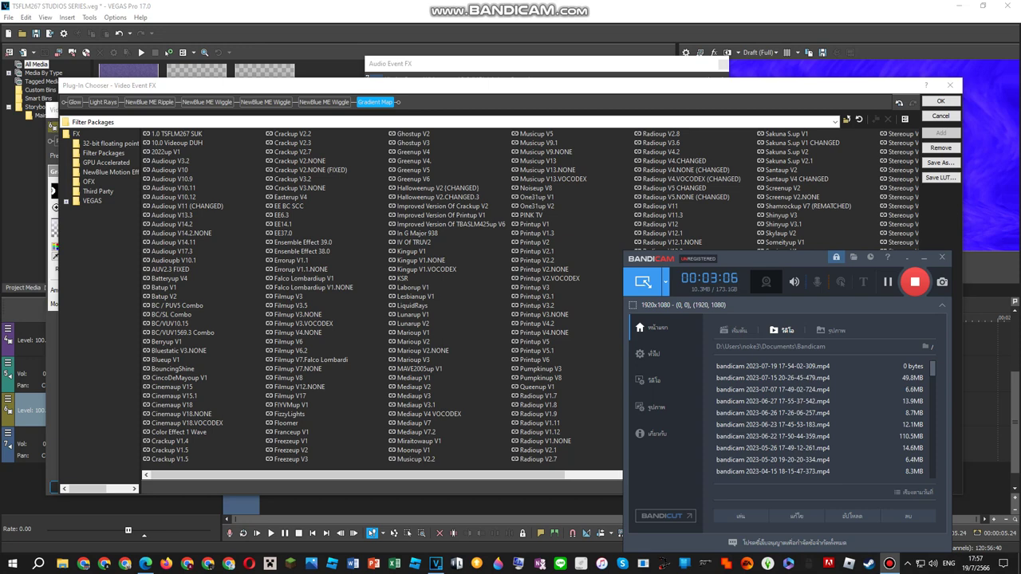
{"action": "left_click", "coordinate": [890, 563]}
{"action": "left_click", "coordinate": [76, 133]}
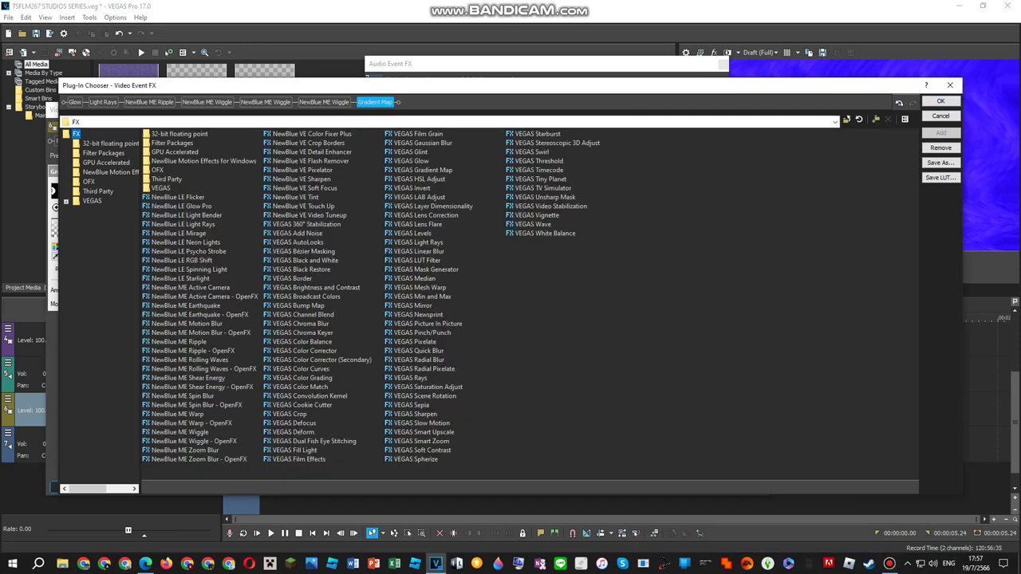
{"action": "double_click", "coordinate": [533, 224]}
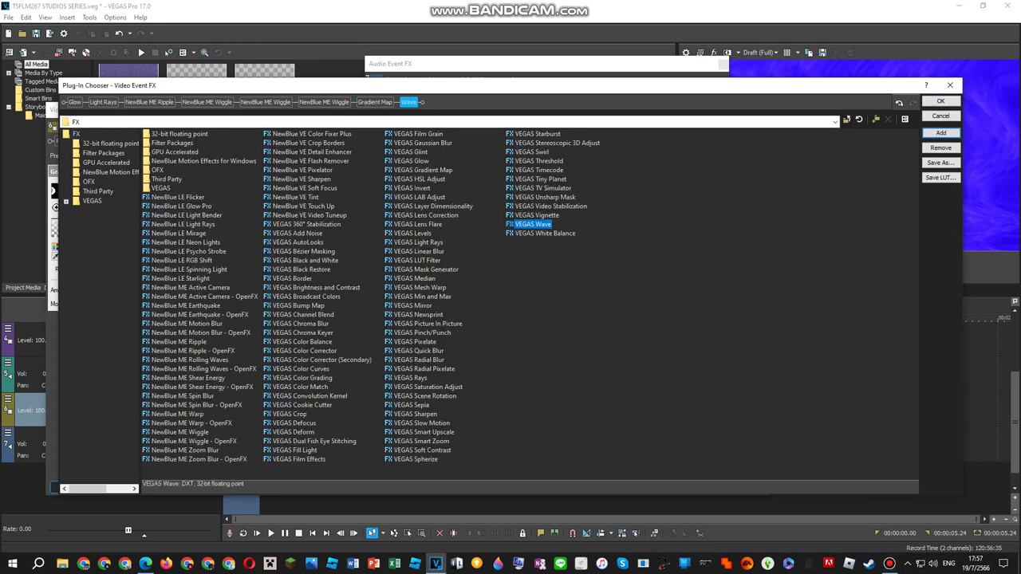
{"action": "left_click_drag", "start_coordinate": [408, 102], "coordinate": [73, 102]}
{"action": "left_click", "coordinate": [940, 100]}
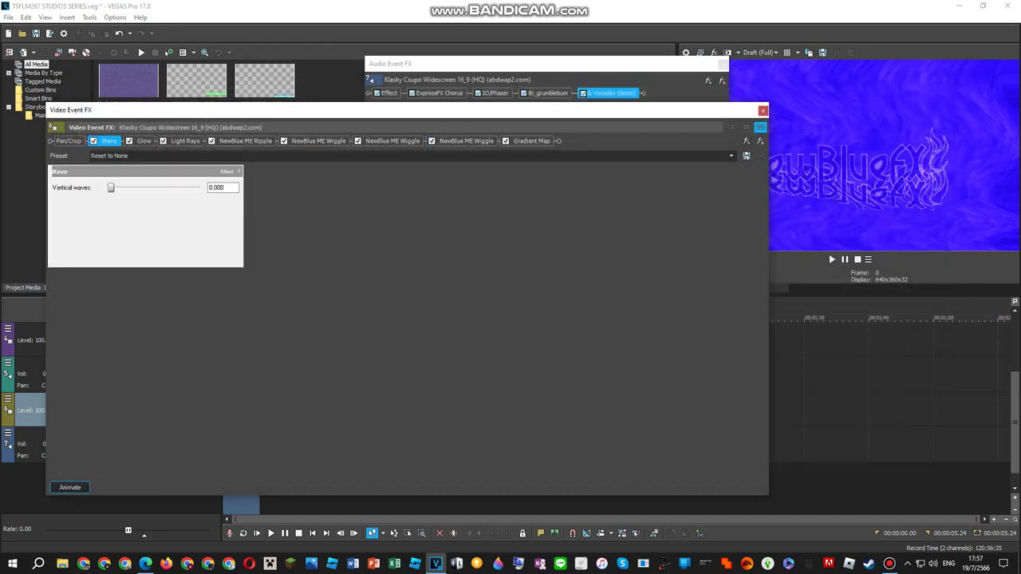
{"action": "left_click", "coordinate": [731, 155]}
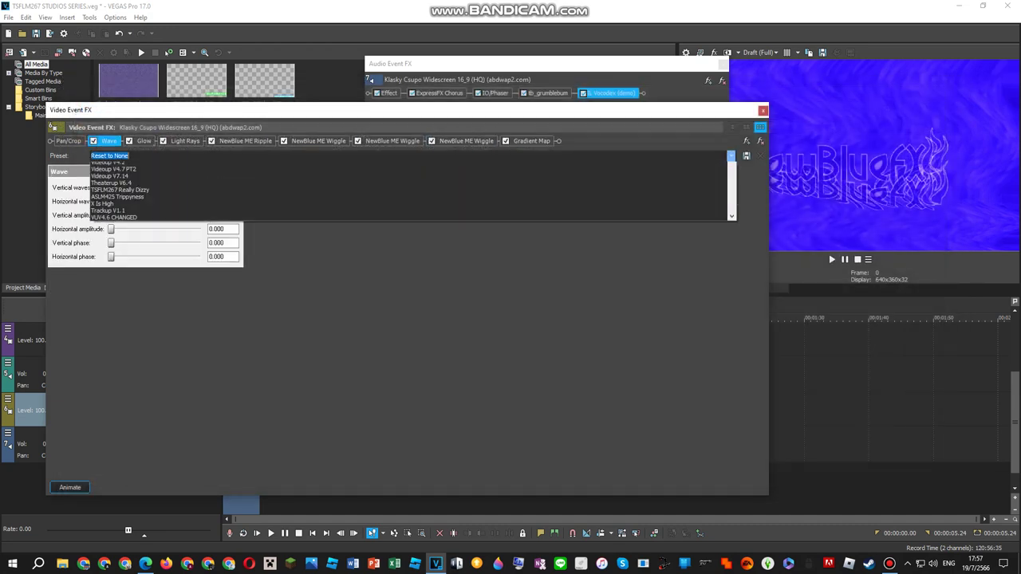
{"action": "left_click", "coordinate": [111, 200]}
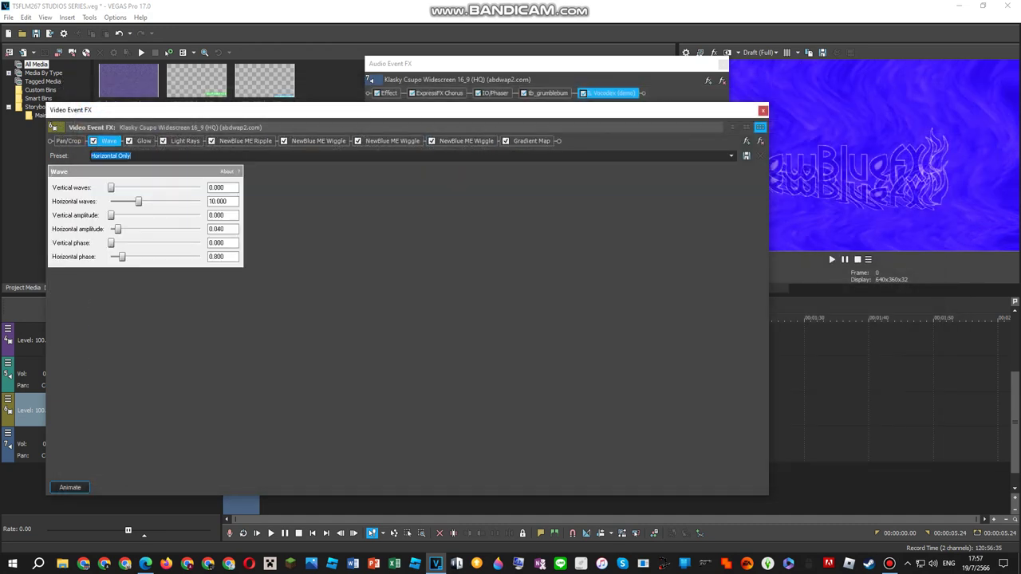
Review the settings of the Glow, Light Rays, Ripple, Wiggle and Gradient Map effects in the chain
{"action": "left_click", "coordinate": [144, 141]}
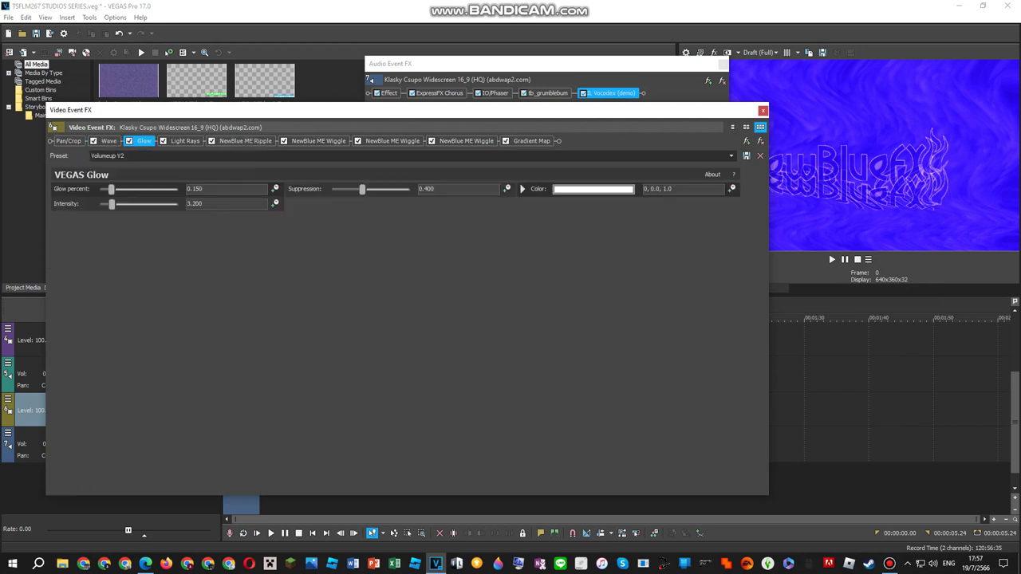
{"action": "left_click", "coordinate": [185, 140]}
{"action": "left_click", "coordinate": [245, 140]}
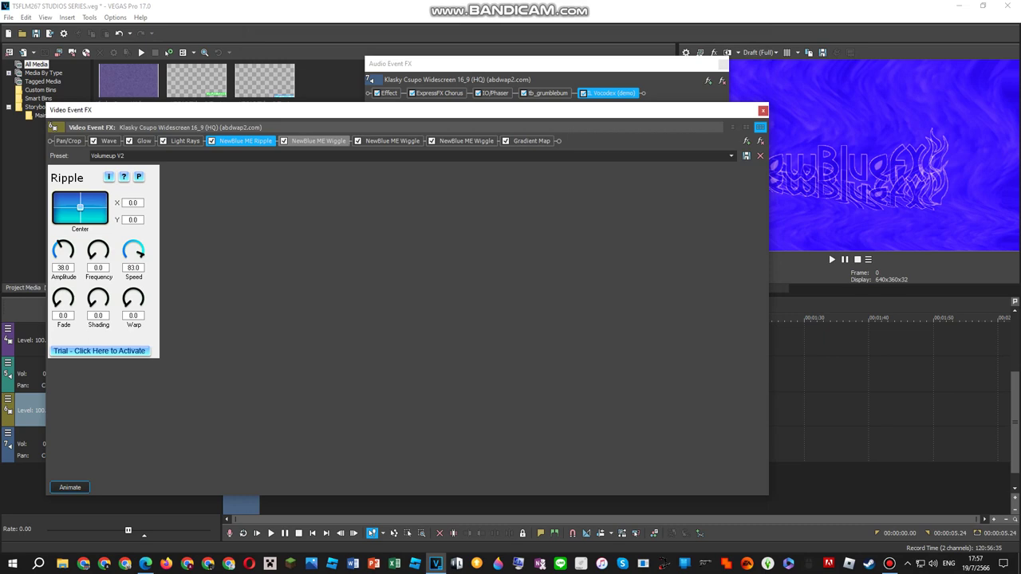
{"action": "left_click", "coordinate": [319, 140]}
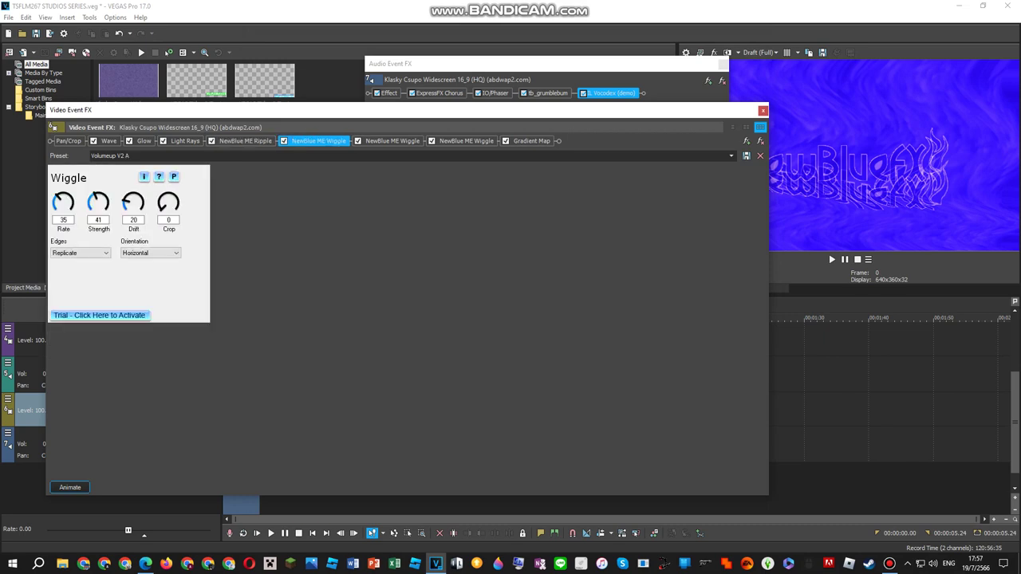
{"action": "left_click", "coordinate": [392, 140]}
{"action": "left_click", "coordinate": [466, 140]}
{"action": "left_click", "coordinate": [531, 141]}
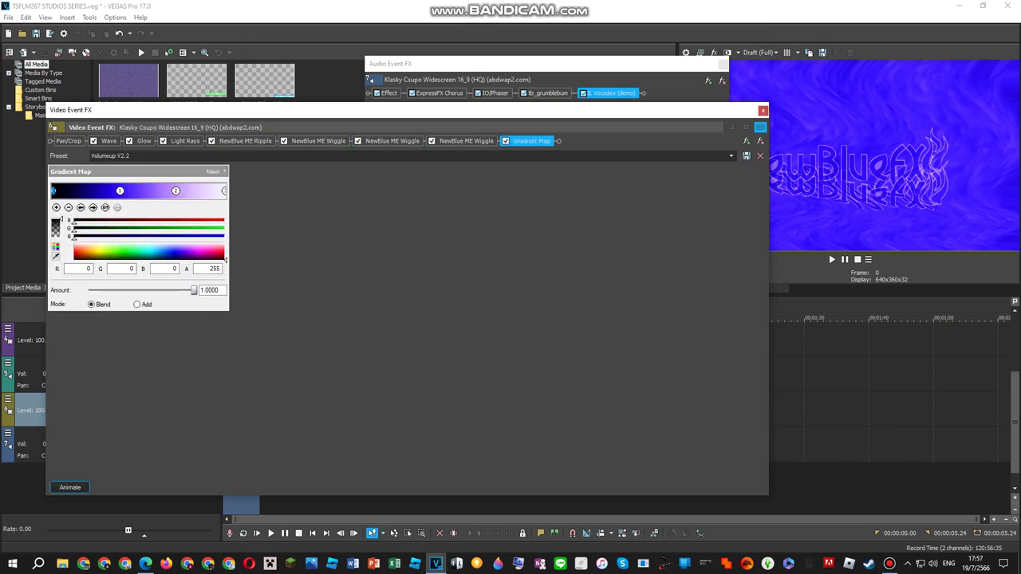
Close the video and audio effects windows and play the clip to preview the result
{"action": "left_click", "coordinate": [762, 110]}
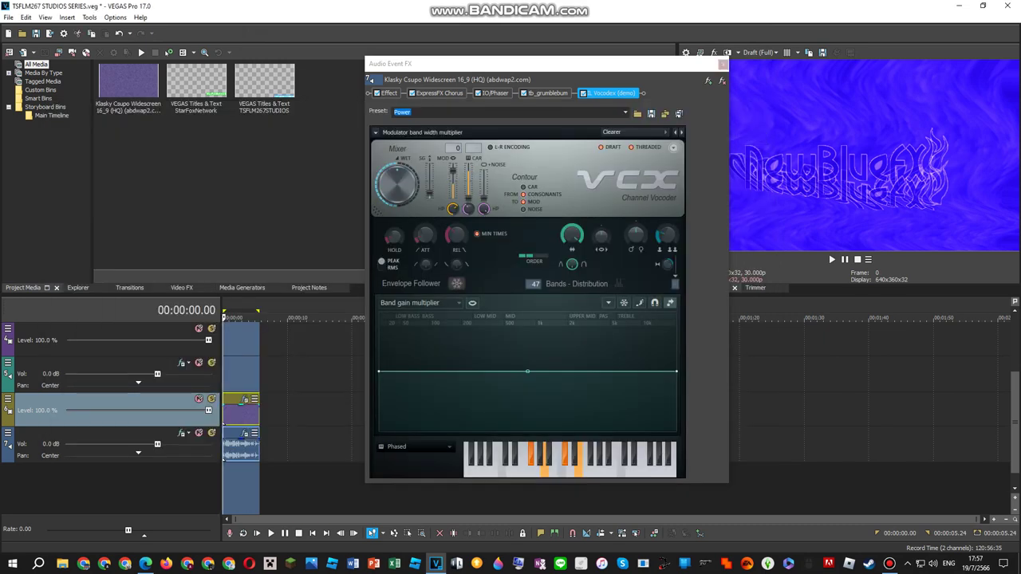
{"action": "left_click", "coordinate": [723, 64]}
{"action": "left_click", "coordinate": [831, 259]}
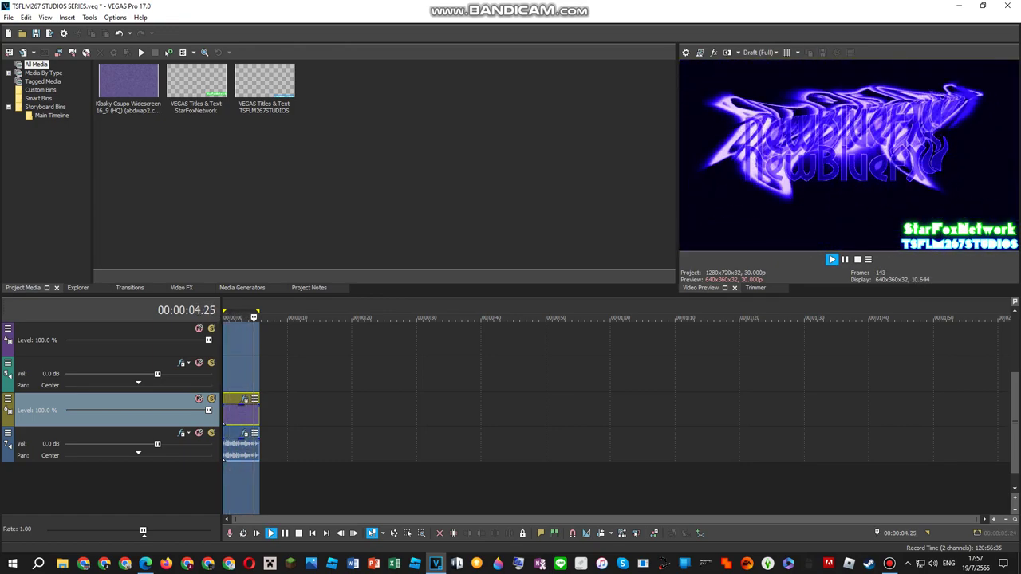
Open the video and audio events' effects windows together, checking the Musicup V9 tutorial in the browser in between
{"action": "right_click", "coordinate": [229, 411]}
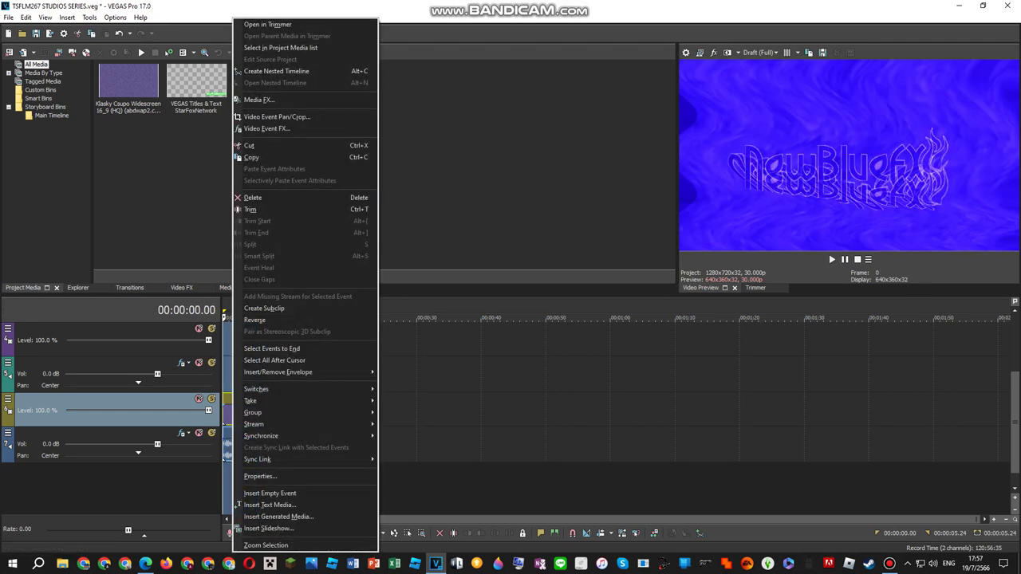
{"action": "left_click", "coordinate": [264, 127]}
{"action": "key", "text": "alt+Tab"}
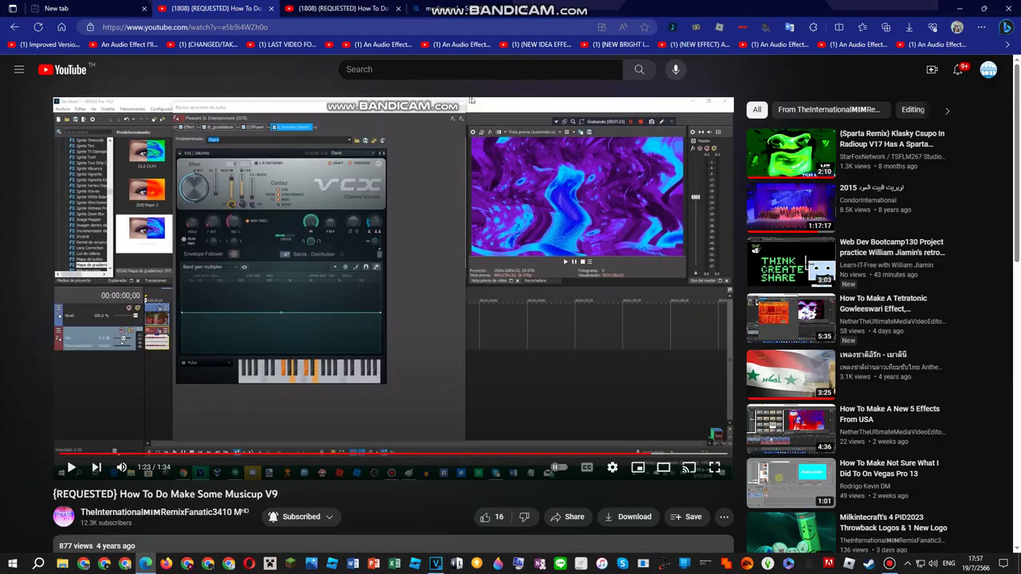
{"action": "key", "text": "alt+Tab"}
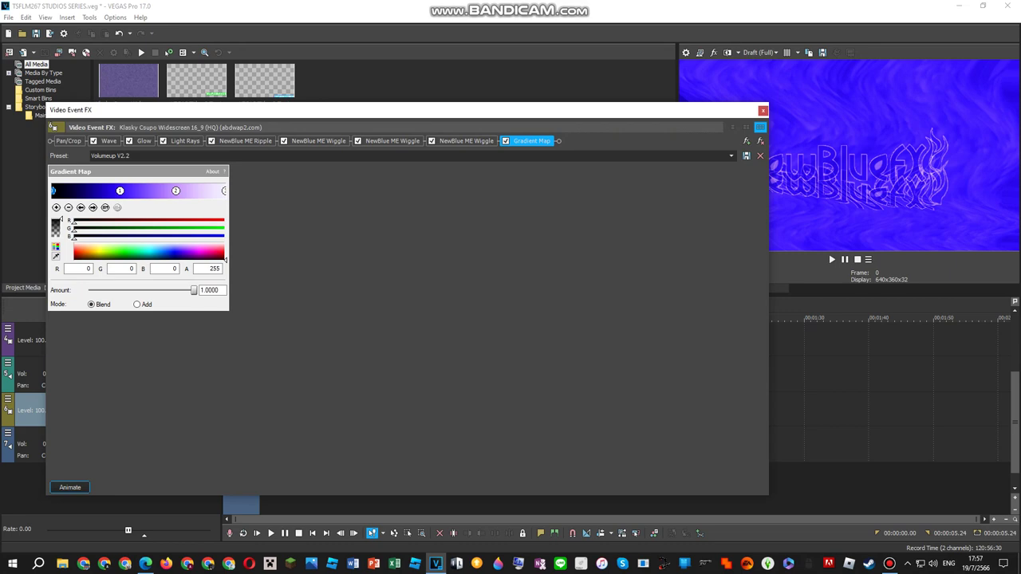
{"action": "left_click_drag", "start_coordinate": [51, 110], "coordinate": [89, 66]}
{"action": "right_click", "coordinate": [253, 479]}
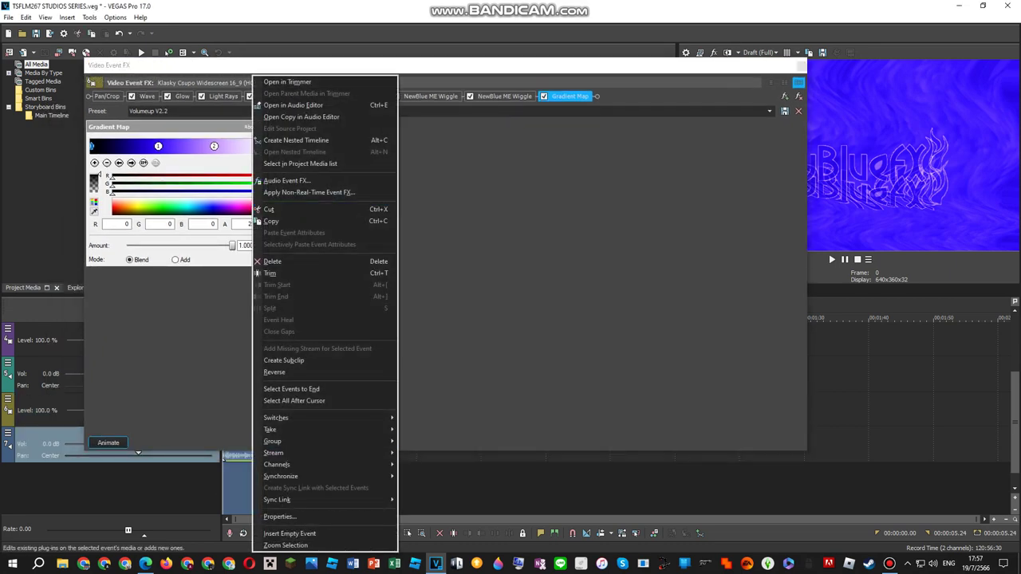
{"action": "left_click", "coordinate": [285, 182]}
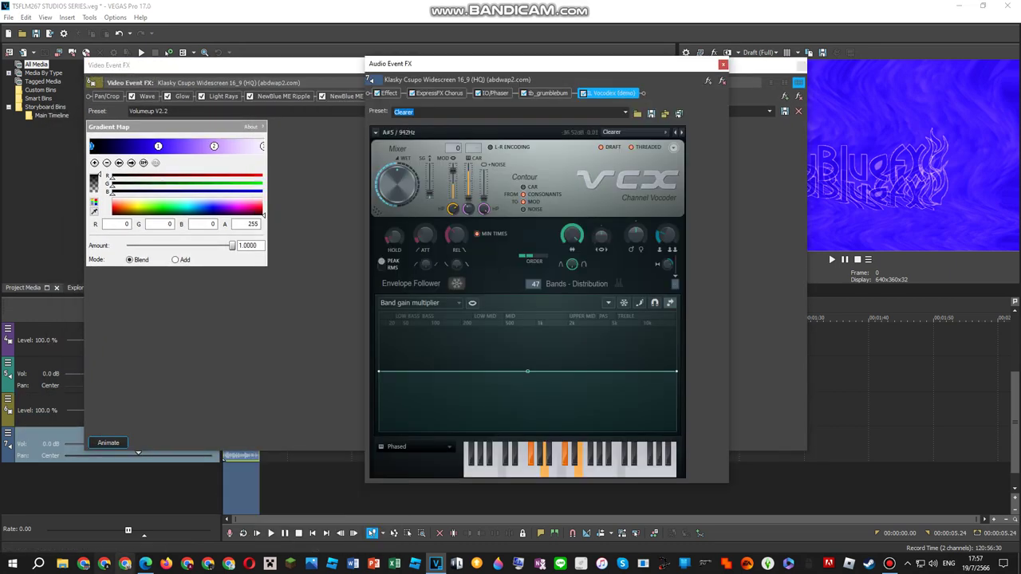
Check the browser tutorial once more, return to VEGAS Pro and play the clip with Vocodex showing
{"action": "left_click", "coordinate": [146, 563]}
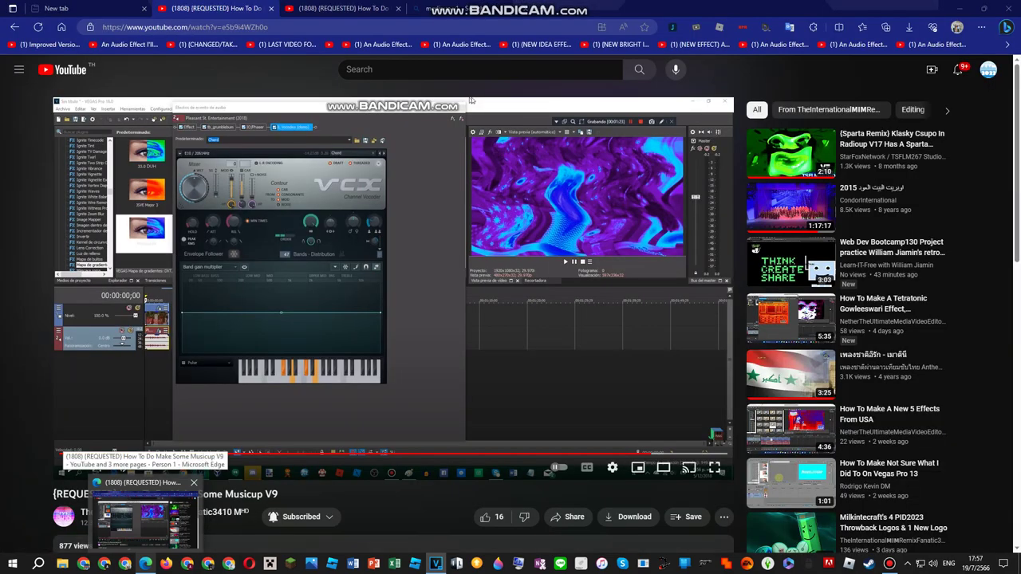
{"action": "left_click", "coordinate": [145, 563]}
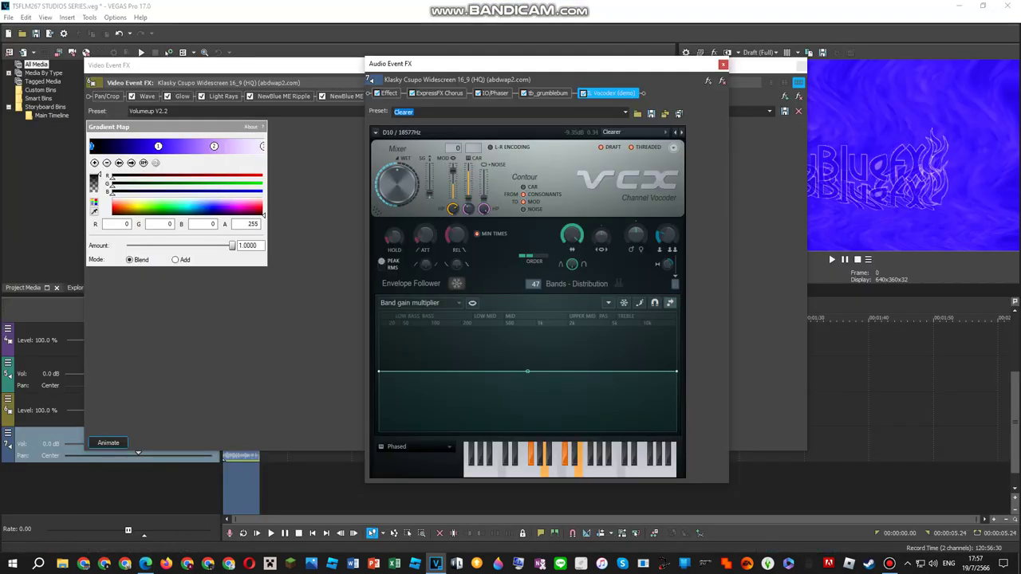
{"action": "key", "text": "space"}
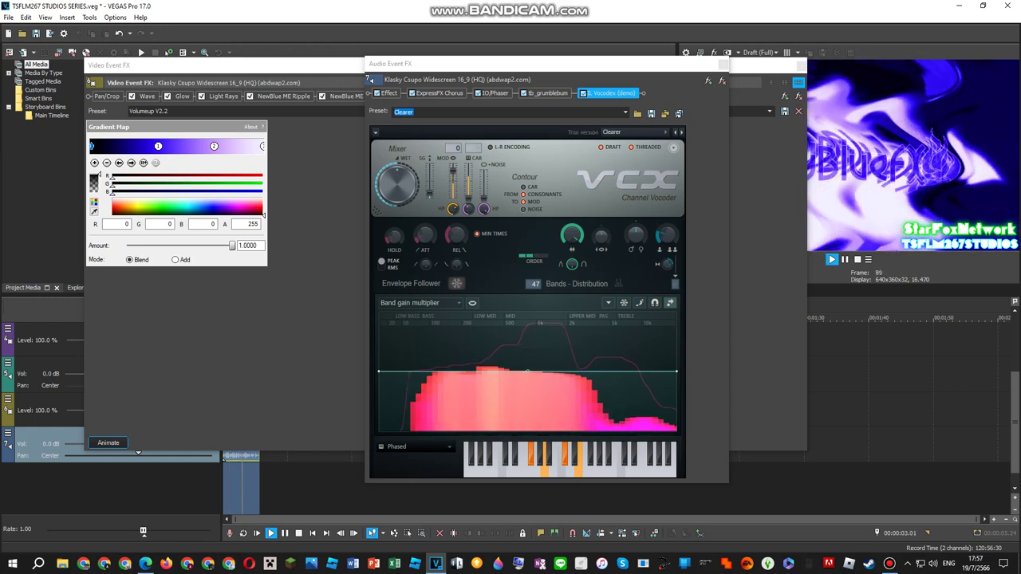
Move the Wave effect to directly before Gradient Map in the video event's effect chain
{"action": "left_click", "coordinate": [147, 65]}
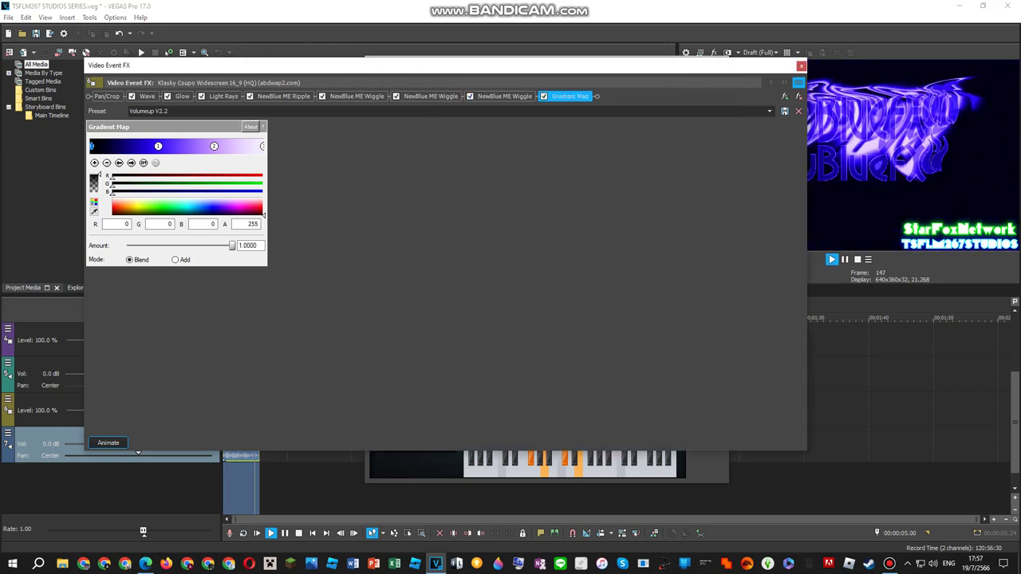
{"action": "left_click_drag", "start_coordinate": [147, 96], "coordinate": [527, 96]}
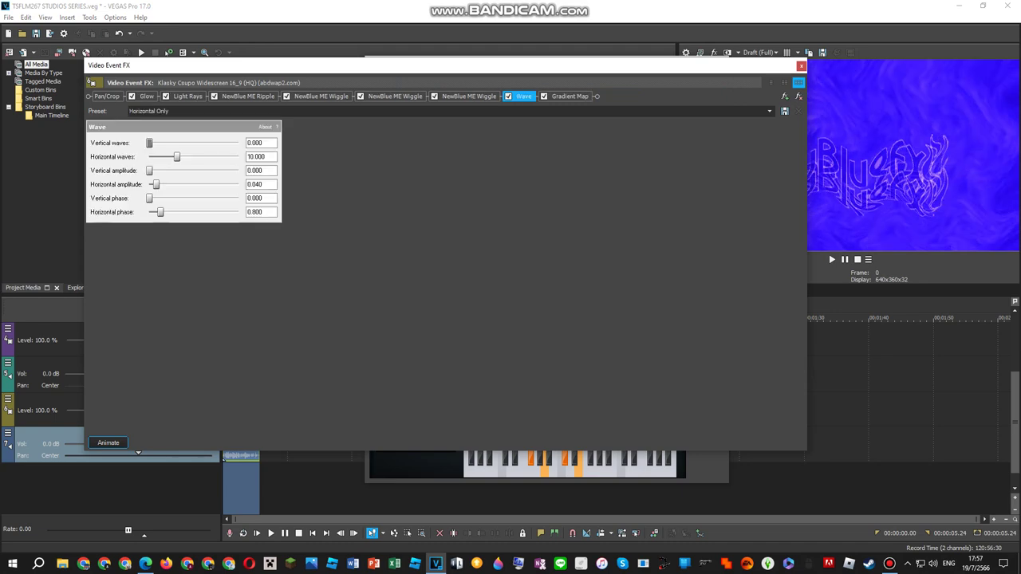
Play the clip with the reordered effects and close both effects windows
{"action": "left_click", "coordinate": [832, 259]}
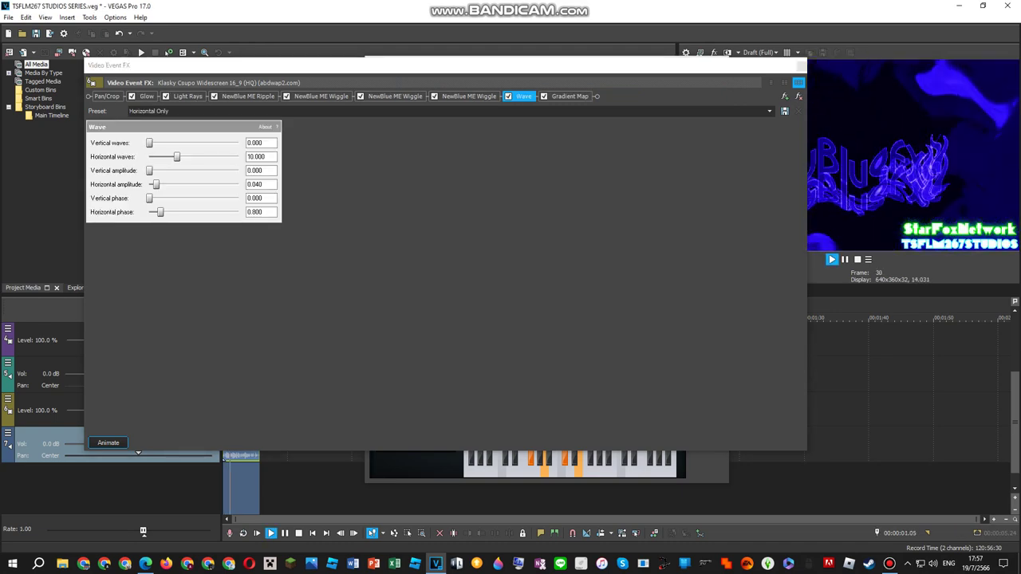
{"action": "key", "text": "alt+F4"}
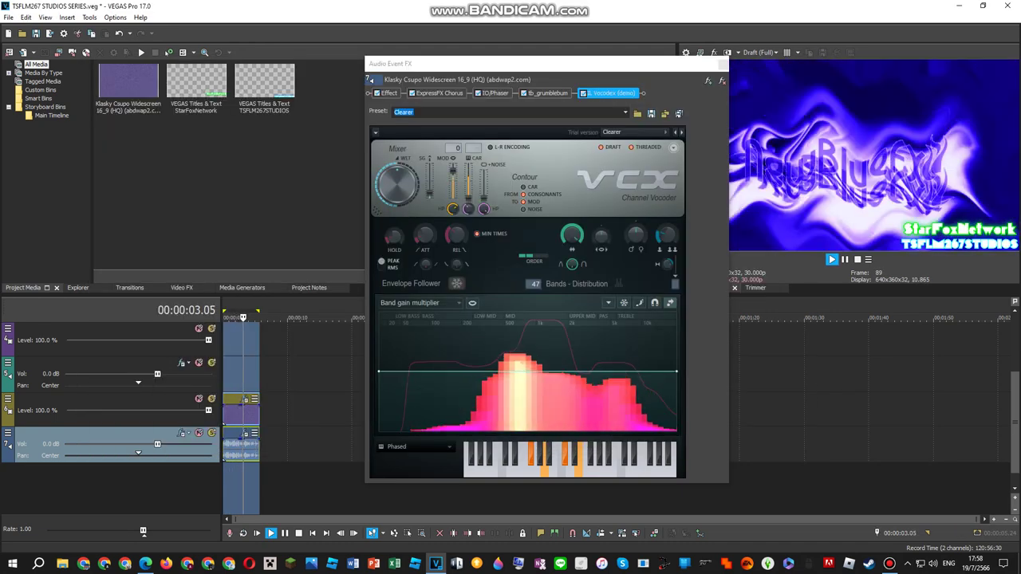
{"action": "key", "text": "alt+F4"}
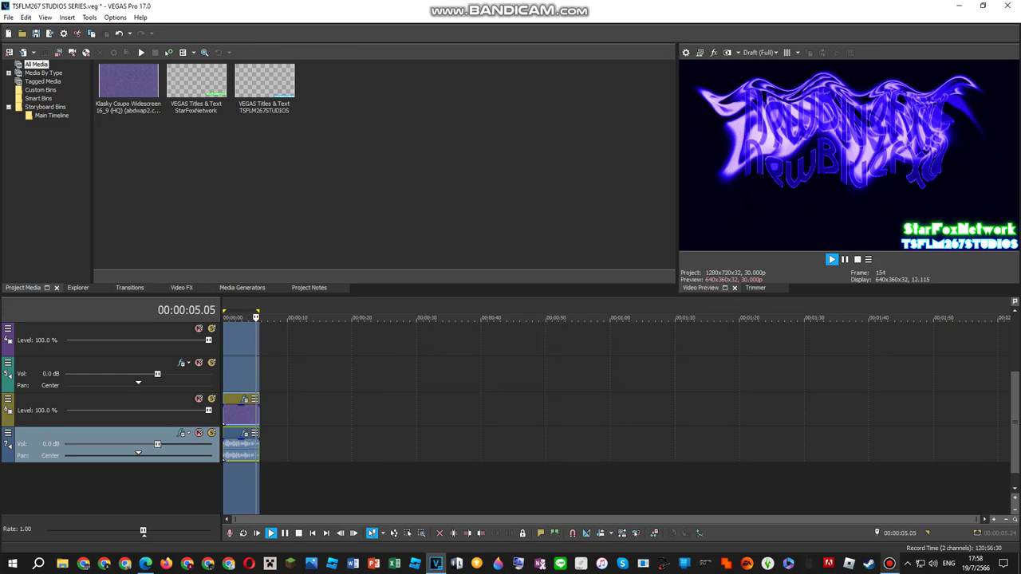